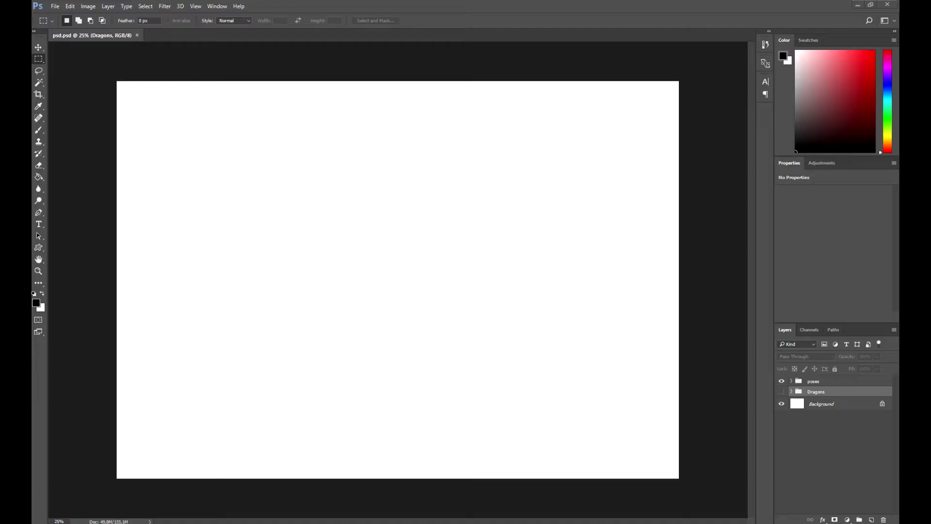
Show the Dragons photos, hide the poses group, and add a layer named 'red lines'.
left_click(781, 391)
left_click(781, 381)
left_click(871, 519)
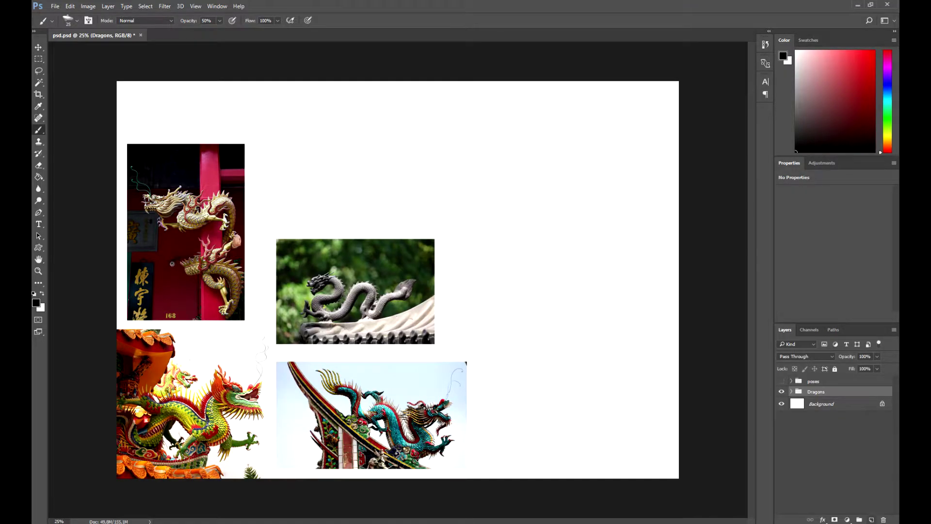
double_click(819, 393)
type("red lines")
key("Return")
Set the foreground drawing colour to bright green in the Color Picker.
left_click(36, 302)
left_click(647, 160)
left_click(742, 158)
left_click(36, 302)
left_click(656, 237)
left_click(645, 160)
left_click(742, 160)
Trace the upper-left, lower and grey dragons' heads, bodies and tails in green.
mouse_move(165, 198)
left_mouse_down()
mouse_move(141, 200)
mouse_move(157, 211)
mouse_move(184, 202)
mouse_move(187, 190)
mouse_move(138, 172)
mouse_move(143, 189)
left_mouse_up()
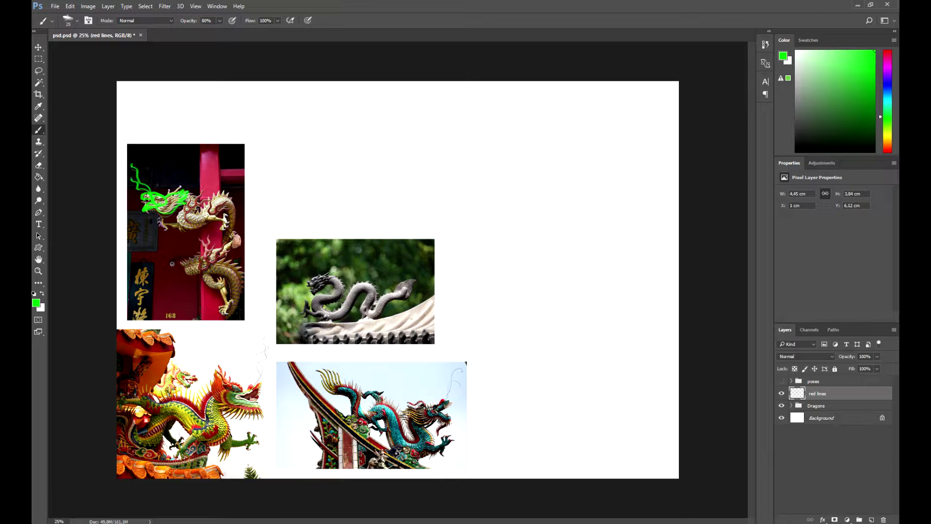
left_click_drag(213, 200, 227, 310)
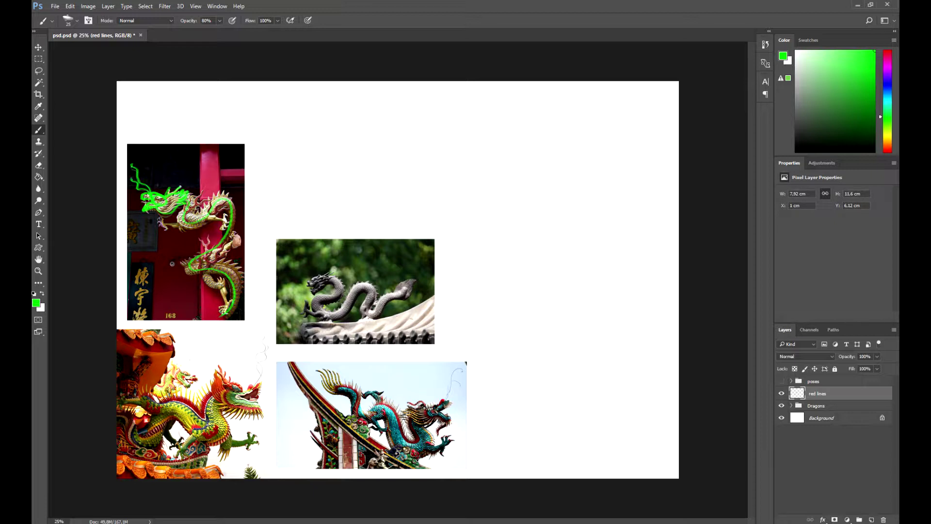
mouse_move(185, 222)
left_mouse_down()
mouse_move(204, 212)
mouse_move(224, 217)
mouse_move(221, 232)
mouse_move(156, 228)
left_mouse_up()
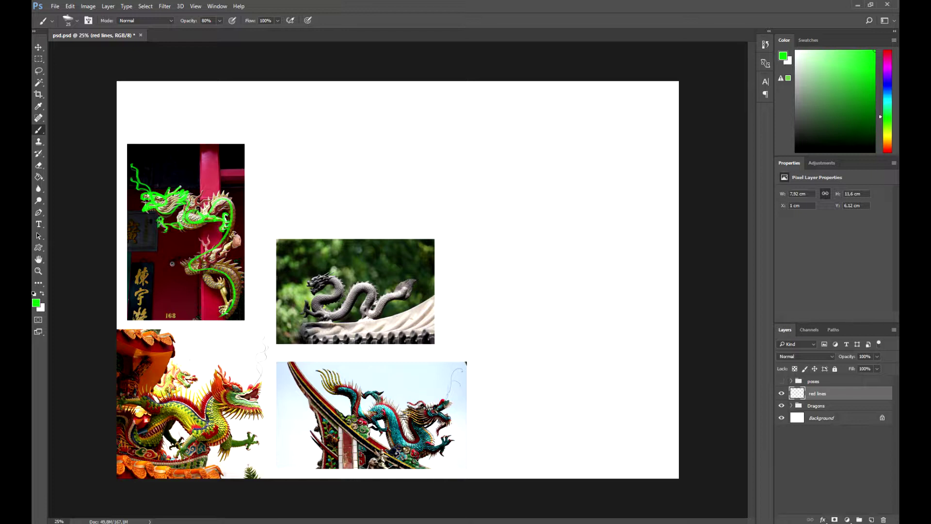
mouse_move(200, 289)
left_mouse_down()
mouse_move(216, 272)
mouse_move(227, 300)
mouse_move(220, 313)
mouse_move(232, 316)
left_mouse_up()
mouse_move(313, 287)
left_mouse_down()
mouse_move(325, 276)
mouse_move(307, 291)
mouse_move(320, 294)
mouse_move(332, 272)
mouse_move(381, 314)
mouse_move(409, 281)
mouse_move(395, 300)
left_mouse_up()
left_click_drag(322, 312, 304, 315)
Trace the lower-left and lower-right dragons' heads, manes, bodies and necks in green.
mouse_move(243, 386)
left_mouse_down()
mouse_move(221, 400)
mouse_move(262, 407)
left_mouse_up()
mouse_move(216, 371)
left_mouse_down()
mouse_move(212, 402)
mouse_move(226, 385)
mouse_move(196, 431)
left_mouse_up()
left_click_drag(141, 398, 165, 404)
mouse_move(211, 427)
left_mouse_down()
mouse_move(175, 457)
mouse_move(260, 431)
left_mouse_up()
left_click_drag(257, 384, 266, 338)
mouse_move(439, 402)
left_mouse_down()
mouse_move(417, 416)
mouse_move(446, 401)
mouse_move(451, 423)
mouse_move(460, 369)
left_mouse_up()
mouse_move(435, 412)
left_mouse_down()
mouse_move(405, 425)
mouse_move(390, 449)
mouse_move(452, 440)
left_mouse_up()
mouse_move(371, 422)
left_mouse_down()
mouse_move(389, 413)
mouse_move(388, 435)
left_mouse_up()
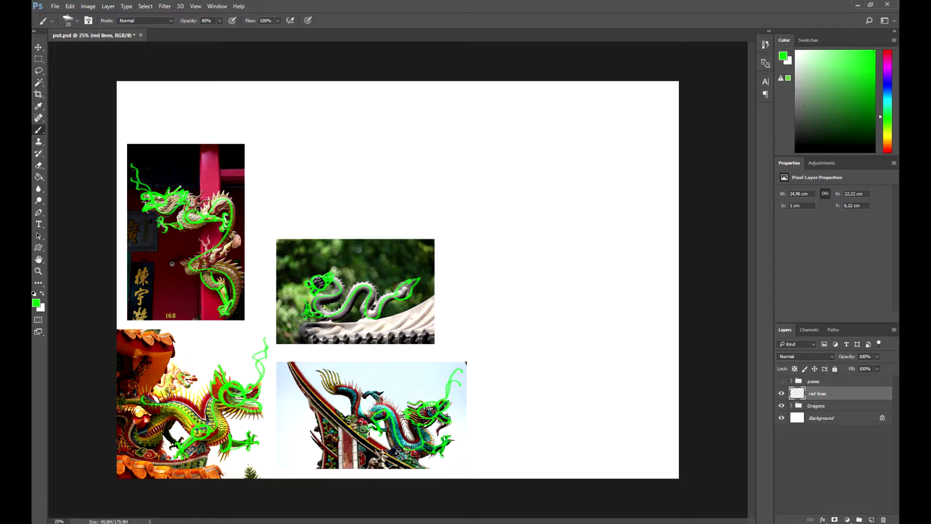
left_click_drag(343, 395, 318, 369)
Check the tracing, rename the layer 'green lines', and hide it.
left_click(781, 406)
left_click(781, 405)
double_click(817, 393)
type("green lines")
key("Return")
left_click(781, 393)
On a new layer in black, faintly sketch the right dragon's head, neck, body and tail.
key("ctrl+shift+alt+n")
key("d")
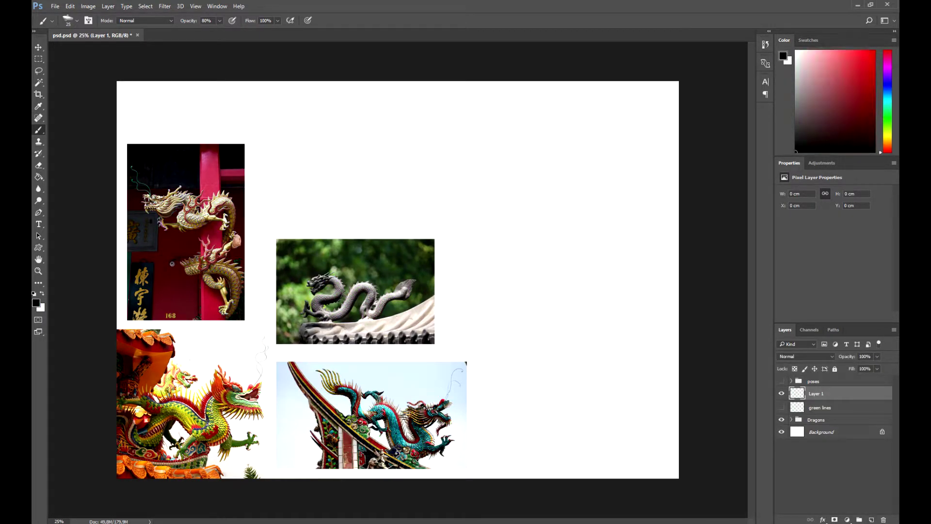
mouse_move(542, 227)
left_mouse_down()
mouse_move(571, 223)
mouse_move(598, 240)
mouse_move(599, 207)
mouse_move(574, 224)
left_mouse_up()
mouse_move(553, 216)
left_mouse_down()
mouse_move(561, 211)
mouse_move(589, 231)
mouse_move(609, 187)
left_mouse_up()
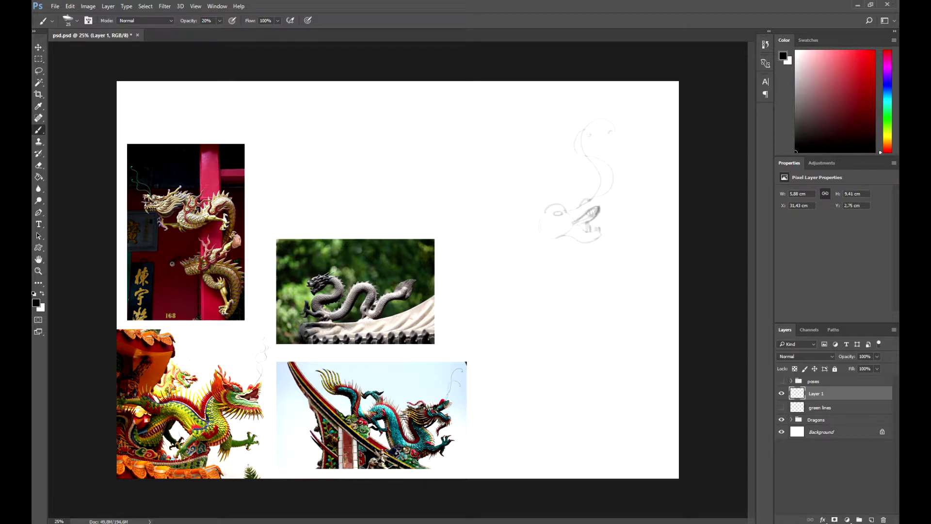
left_click_drag(525, 176, 549, 202)
left_click_drag(630, 264, 543, 332)
left_click_drag(584, 276, 574, 287)
mouse_move(567, 324)
left_mouse_down()
mouse_move(562, 364)
mouse_move(581, 431)
left_mouse_up()
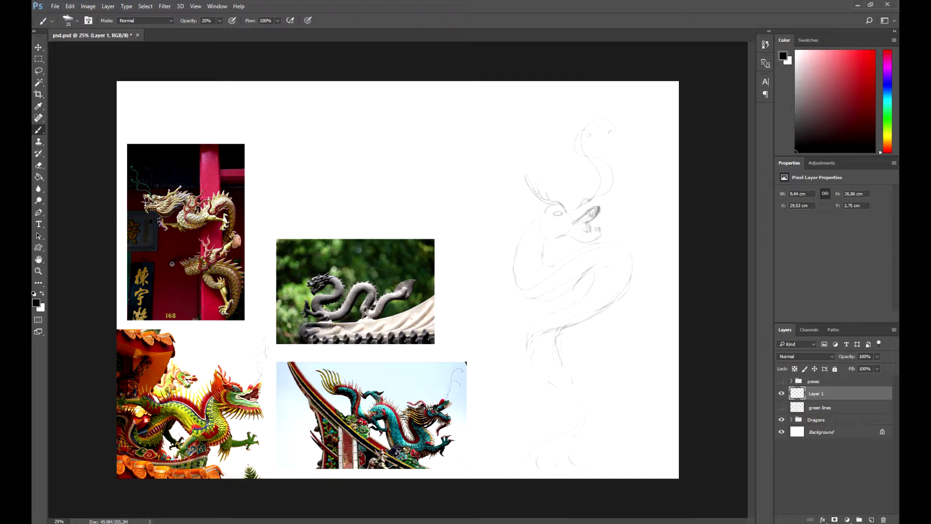
Add the tail line, lower-body loops and right claw to the right dragon sketch.
left_click_drag(560, 345, 574, 380)
left_click_drag(538, 286, 565, 293)
mouse_move(514, 317)
left_mouse_down()
mouse_move(518, 347)
mouse_move(509, 372)
mouse_move(489, 373)
mouse_move(497, 386)
left_mouse_up()
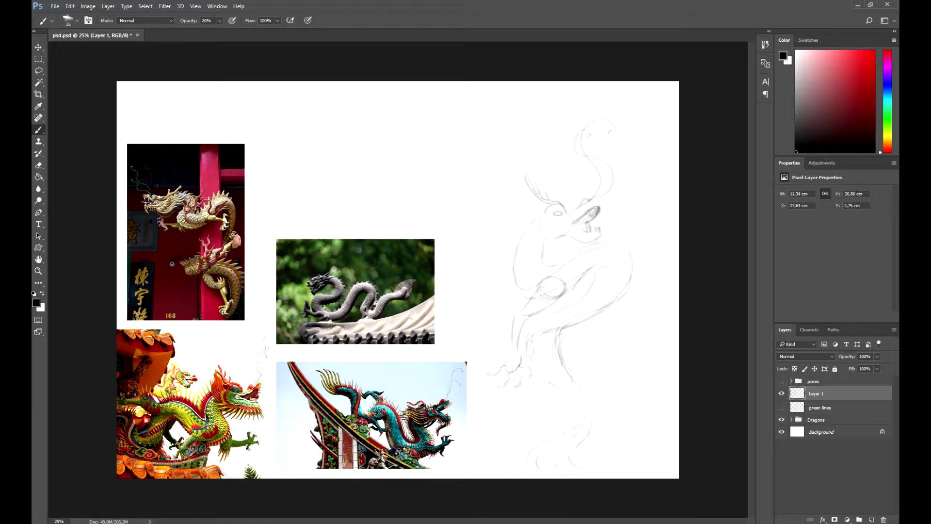
mouse_move(557, 330)
left_mouse_down()
mouse_move(565, 366)
mouse_move(551, 385)
mouse_move(582, 394)
left_mouse_up()
left_click_drag(623, 367, 602, 375)
Start a second dragon sketch near the top with its head and body strokes.
left_click(381, 127)
left_click_drag(367, 132, 398, 112)
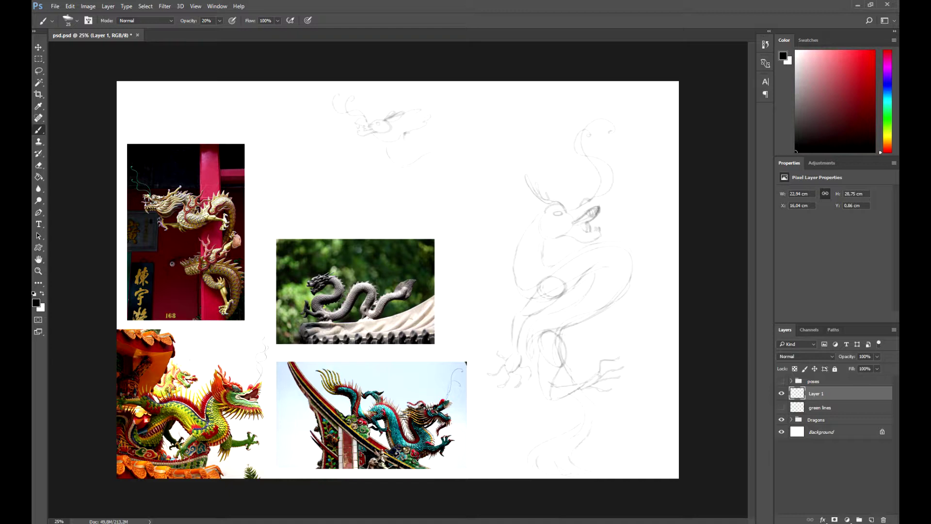
left_click_drag(454, 178, 438, 194)
left_click_drag(403, 141, 418, 148)
left_click_drag(463, 231, 454, 241)
left_click_drag(543, 251, 554, 260)
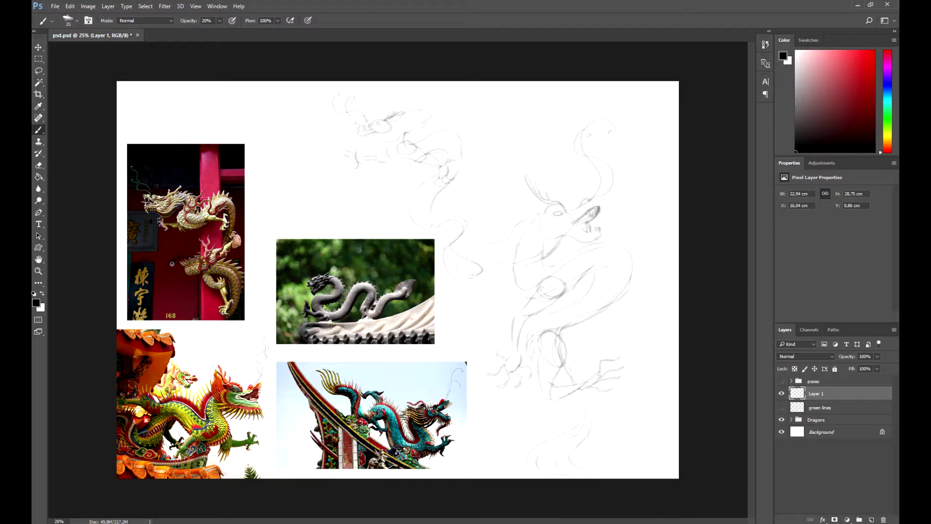
Hide the dragon sketch layer and rename it 'sketches'.
left_click(781, 393)
double_click(816, 393)
type("sketches")
key("Return")
Hide Dragons, show and expand the poses group, and add a layer named '1'.
left_click(781, 420)
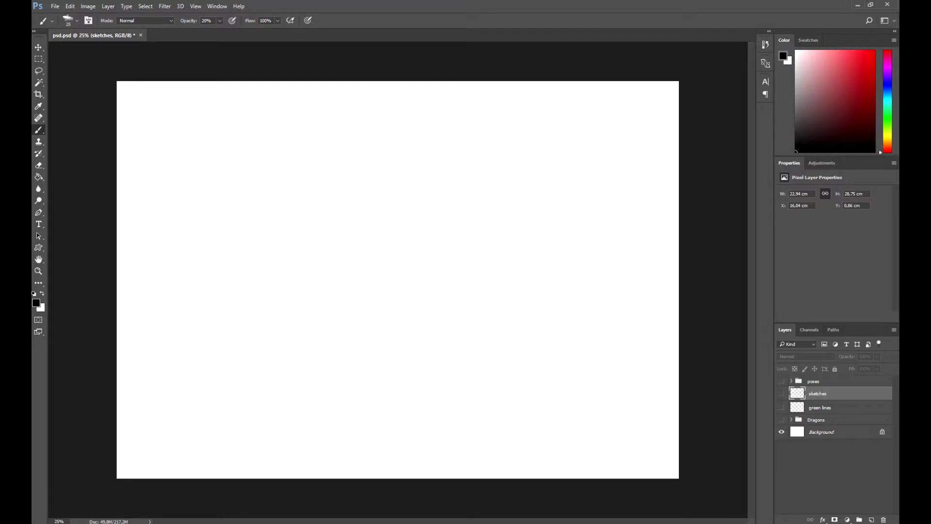
left_click(790, 381)
left_click(781, 381)
key("ctrl+shift+alt+n")
double_click(820, 382)
type("1")
key("Return")
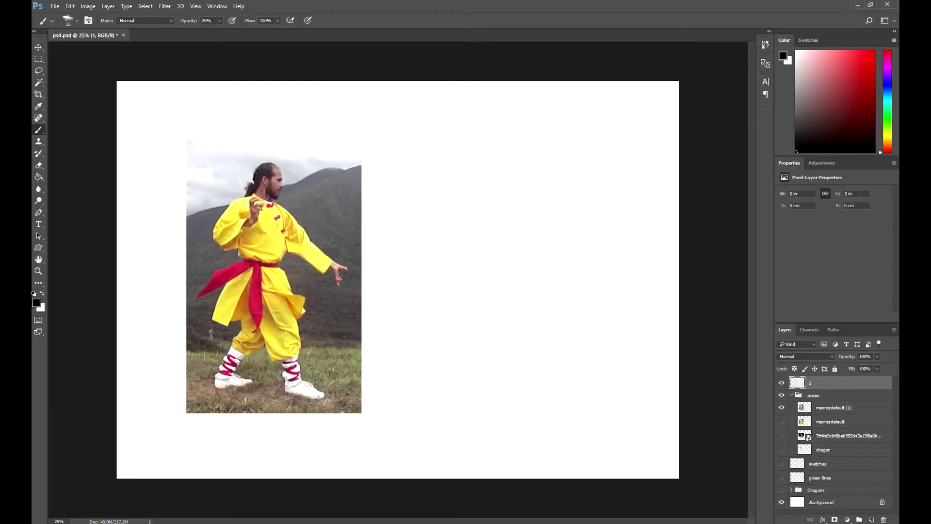
Faintly rough in the yellow-robed monk's head, body, outstretched arm, coat flap and legs.
mouse_move(507, 160)
left_mouse_down()
mouse_move(489, 192)
mouse_move(511, 199)
mouse_move(529, 189)
left_mouse_up()
left_click_drag(472, 218, 491, 235)
left_click_drag(542, 262, 605, 289)
left_click_drag(487, 285, 447, 320)
mouse_move(553, 337)
left_mouse_down()
mouse_move(517, 378)
mouse_move(485, 372)
left_mouse_up()
At 50% opacity, draw the head, raised hand, shirt placket and extended arm and hand.
key("5")
mouse_move(514, 173)
left_mouse_down()
mouse_move(510, 182)
mouse_move(528, 197)
mouse_move(527, 161)
mouse_move(488, 194)
mouse_move(536, 180)
mouse_move(525, 197)
mouse_move(531, 173)
mouse_move(514, 192)
mouse_move(477, 204)
mouse_move(518, 200)
mouse_move(465, 240)
mouse_move(486, 275)
mouse_move(470, 227)
mouse_move(504, 246)
mouse_move(493, 260)
left_mouse_up()
mouse_move(500, 217)
left_mouse_down()
mouse_move(493, 236)
mouse_move(505, 210)
mouse_move(514, 228)
left_mouse_up()
left_click_drag(509, 229, 500, 243)
mouse_move(520, 214)
left_mouse_down()
mouse_move(531, 216)
mouse_move(539, 242)
left_mouse_up()
mouse_move(518, 204)
left_mouse_down()
mouse_move(528, 224)
mouse_move(551, 226)
left_mouse_up()
mouse_move(542, 260)
left_mouse_down()
mouse_move(570, 275)
mouse_move(594, 259)
left_mouse_up()
left_click_drag(555, 224, 570, 256)
mouse_move(587, 270)
left_mouse_down()
mouse_move(606, 296)
mouse_move(596, 266)
mouse_move(604, 281)
mouse_move(612, 269)
left_mouse_up()
Draw the belt, sash, coat flap and the left leg cuff, calf and foot.
mouse_move(541, 245)
left_mouse_down()
mouse_move(540, 267)
mouse_move(504, 285)
mouse_move(492, 333)
left_mouse_up()
mouse_move(504, 289)
left_mouse_down()
mouse_move(506, 355)
mouse_move(444, 324)
mouse_move(451, 318)
mouse_move(474, 349)
left_mouse_up()
mouse_move(492, 285)
left_mouse_down()
mouse_move(471, 350)
mouse_move(479, 345)
left_mouse_up()
left_click_drag(486, 311, 473, 362)
mouse_move(477, 357)
left_mouse_down()
mouse_move(468, 369)
mouse_move(513, 362)
mouse_move(456, 393)
mouse_move(480, 398)
left_mouse_up()
left_click_drag(487, 374, 459, 408)
mouse_move(459, 412)
left_mouse_down()
mouse_move(479, 416)
mouse_move(478, 386)
left_mouse_up()
left_click_drag(463, 388, 488, 374)
Draw the right pant leg, knee fold, calf and foot.
mouse_move(517, 344)
left_mouse_down()
mouse_move(505, 365)
mouse_move(521, 380)
left_mouse_up()
left_click_drag(524, 383, 550, 369)
mouse_move(540, 310)
left_mouse_down()
mouse_move(554, 372)
mouse_move(549, 360)
mouse_move(529, 397)
left_mouse_up()
left_click_drag(528, 402, 551, 408)
mouse_move(552, 371)
left_mouse_down()
mouse_move(548, 405)
mouse_move(571, 423)
left_mouse_up()
left_click_drag(551, 407, 571, 420)
Refine the feet, belt folds, right hip and calf cuff, then set up the next pose.
left_click_drag(479, 396, 491, 403)
left_click_drag(551, 409, 560, 417)
mouse_move(527, 388)
left_mouse_down()
mouse_move(548, 402)
mouse_move(552, 383)
left_mouse_up()
left_click_drag(508, 294, 558, 322)
left_click_drag(533, 277, 559, 303)
left_click_drag(557, 308, 548, 333)
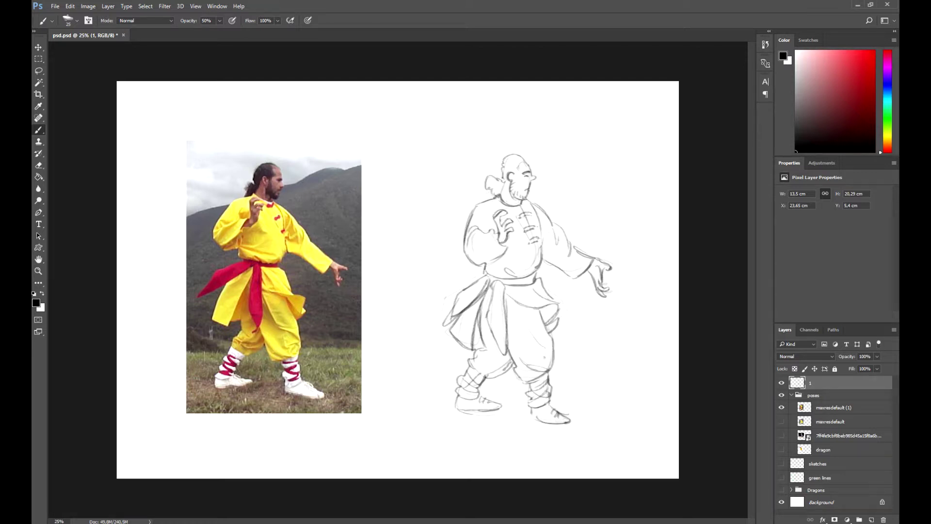
left_click_drag(781, 407, 781, 421)
key("ctrl+shift+alt+n")
Hide layer 1 and faintly rough in the crouching monk's body, raised arm and legs.
left_click(781, 396)
mouse_move(473, 207)
left_mouse_down()
mouse_move(475, 221)
mouse_move(509, 217)
left_mouse_up()
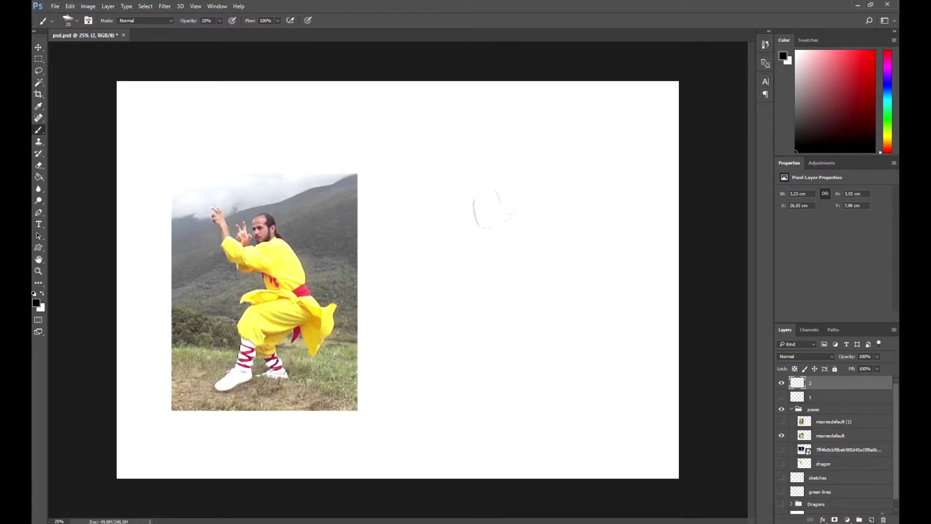
left_click_drag(537, 258, 544, 281)
left_click_drag(423, 190, 438, 212)
mouse_move(540, 301)
left_mouse_down()
mouse_move(497, 333)
mouse_move(574, 293)
mouse_move(557, 347)
left_mouse_up()
left_click_drag(542, 280, 547, 294)
left_click_drag(495, 341, 464, 376)
left_click_drag(484, 356, 477, 384)
At 50% opacity, redraw the face, arms, torso, legs and feet plus a ground line.
key("5")
left_click_drag(530, 326, 507, 352)
left_click_drag(499, 299, 455, 338)
left_click_drag(494, 201, 473, 232)
left_click_drag(545, 295, 531, 324)
mouse_move(470, 399)
left_mouse_down()
mouse_move(445, 406)
mouse_move(466, 384)
left_mouse_up()
left_click_drag(543, 303, 540, 320)
left_click_drag(495, 381, 510, 368)
left_click_drag(513, 364, 525, 383)
Draw the flaring cloth tail beside the hip, the belly curve and torso folds.
left_click_drag(528, 329, 554, 358)
left_click_drag(542, 294, 563, 320)
left_click_drag(555, 328, 557, 353)
left_click_drag(553, 291, 574, 290)
left_click_drag(580, 289, 554, 361)
left_click_drag(485, 267, 522, 287)
left_click_drag(499, 225, 518, 238)
left_click_drag(498, 262, 510, 267)
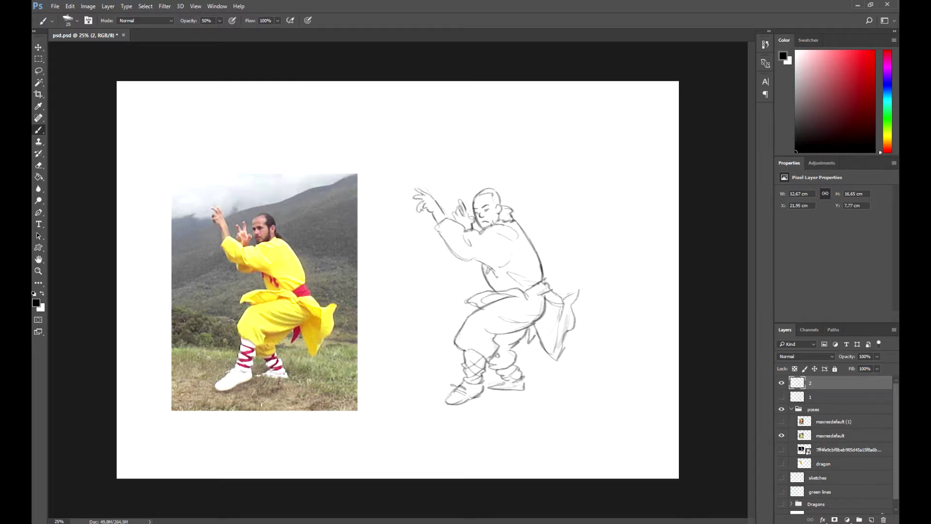
Faintly rough in the lunging monk's head, extended arm, torso and legs.
mouse_move(490, 197)
left_mouse_down()
mouse_move(489, 214)
mouse_move(520, 231)
mouse_move(568, 209)
left_mouse_up()
left_click_drag(485, 238, 424, 252)
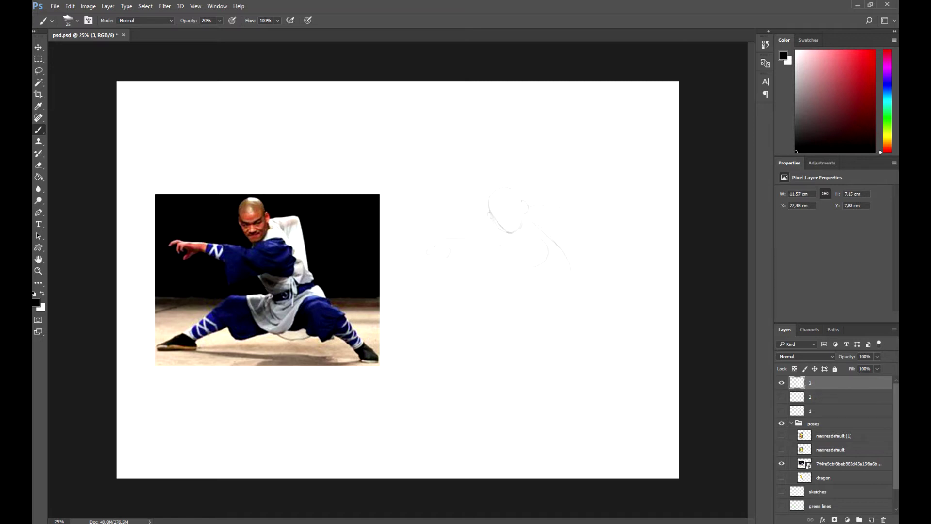
mouse_move(545, 255)
left_mouse_down()
mouse_move(522, 272)
mouse_move(537, 297)
mouse_move(585, 281)
mouse_move(422, 356)
left_mouse_up()
left_click_drag(625, 310, 659, 363)
left_click_drag(490, 213, 589, 293)
At 50% opacity, darken the head, torso, left leg, and right foot, ankle and sole.
key("5")
mouse_move(492, 189)
left_mouse_down()
mouse_move(506, 233)
mouse_move(589, 293)
mouse_move(510, 237)
left_mouse_up()
left_click_drag(412, 359, 458, 335)
mouse_move(617, 345)
left_mouse_down()
mouse_move(632, 358)
mouse_move(646, 351)
left_mouse_up()
left_click_drag(633, 344, 663, 376)
left_click_drag(647, 357, 660, 374)
left_click_drag(636, 374, 665, 376)
left_click_drag(620, 335, 644, 358)
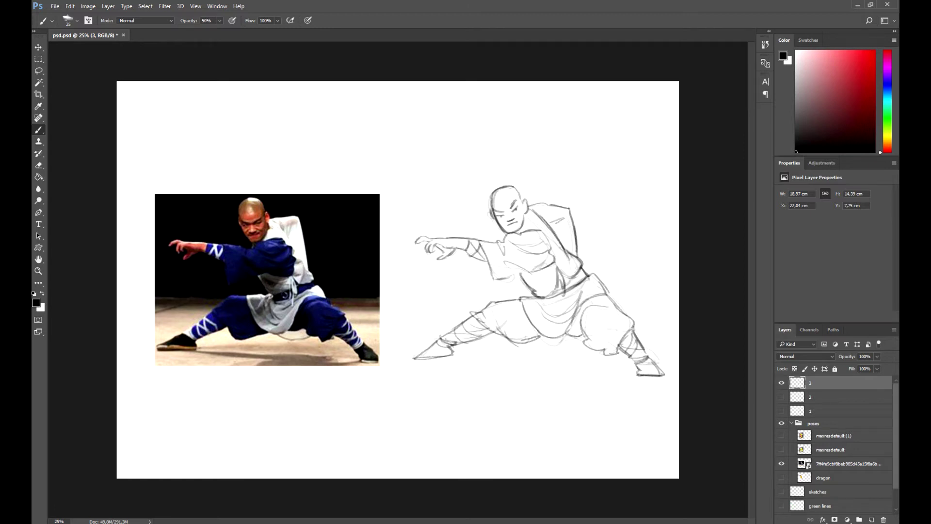
left_click(782, 463)
Add a new layer named '4' and hide the third pose sketch layer.
left_click(871, 519)
left_click(781, 397)
double_click(816, 382)
type("4")
key("Return")
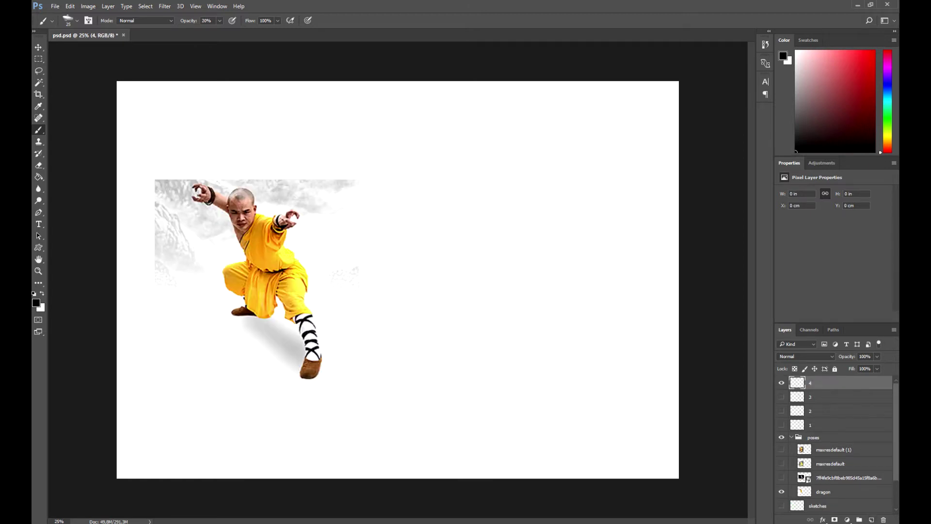
Rough in the lunging monk's body curve, outstretched arm and legs at 20% opacity.
left_click_drag(513, 169, 517, 215)
left_click_drag(493, 220, 527, 279)
mouse_move(483, 170)
left_mouse_down()
mouse_move(451, 172)
mouse_move(488, 210)
left_mouse_up()
left_click_drag(526, 285, 518, 322)
left_click_drag(560, 289, 562, 345)
At 50% opacity, darken the head, arms, torso and right forearm and sleeve.
key("5")
left_click_drag(492, 207, 496, 228)
left_click_drag(457, 177, 499, 235)
left_click_drag(484, 199, 526, 249)
mouse_move(487, 206)
left_mouse_down()
mouse_move(543, 281)
mouse_move(501, 233)
left_mouse_up()
left_click_drag(573, 224, 572, 255)
mouse_move(562, 255)
left_mouse_down()
mouse_move(545, 243)
mouse_move(561, 254)
left_mouse_up()
left_click_drag(549, 228, 570, 243)
left_click_drag(551, 210, 543, 216)
mouse_move(569, 247)
left_mouse_down()
mouse_move(567, 276)
mouse_move(487, 303)
mouse_move(508, 290)
mouse_move(524, 334)
mouse_move(514, 334)
left_mouse_up()
Outline the legs, pant hems, leg wrapping and feet, then darken the face and waist sash.
mouse_move(526, 281)
left_mouse_down()
mouse_move(520, 320)
mouse_move(543, 340)
left_mouse_up()
left_click_drag(543, 342, 560, 348)
left_click_drag(561, 278, 562, 348)
left_click_drag(560, 313, 570, 340)
left_click_drag(568, 342, 604, 333)
mouse_move(589, 261)
left_mouse_down()
mouse_move(600, 298)
mouse_move(594, 283)
left_mouse_up()
mouse_move(576, 282)
left_mouse_down()
mouse_move(590, 276)
mouse_move(607, 335)
mouse_move(580, 369)
left_mouse_up()
mouse_move(606, 332)
left_mouse_down()
mouse_move(612, 376)
mouse_move(608, 354)
mouse_move(582, 404)
left_mouse_up()
left_click_drag(610, 372, 594, 405)
left_click_drag(525, 198, 520, 216)
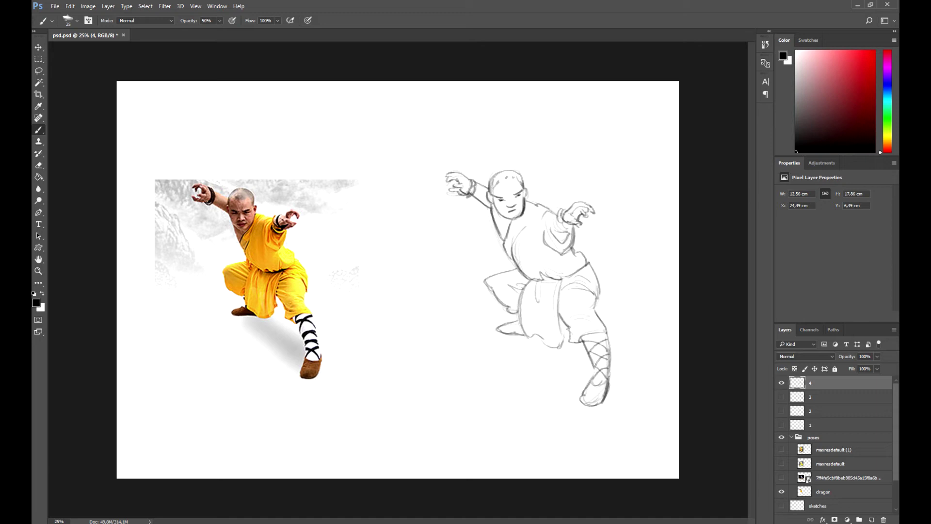
left_click_drag(556, 275, 580, 267)
left_click_drag(557, 270, 585, 256)
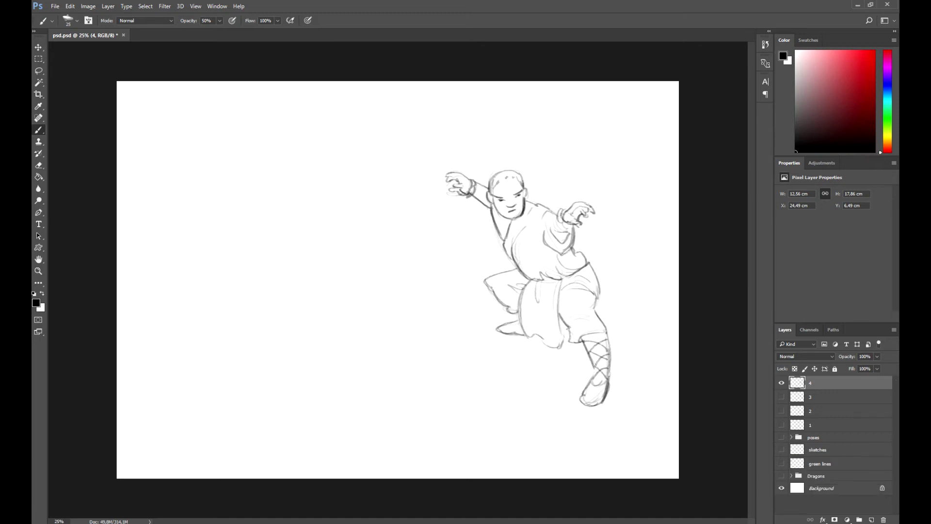